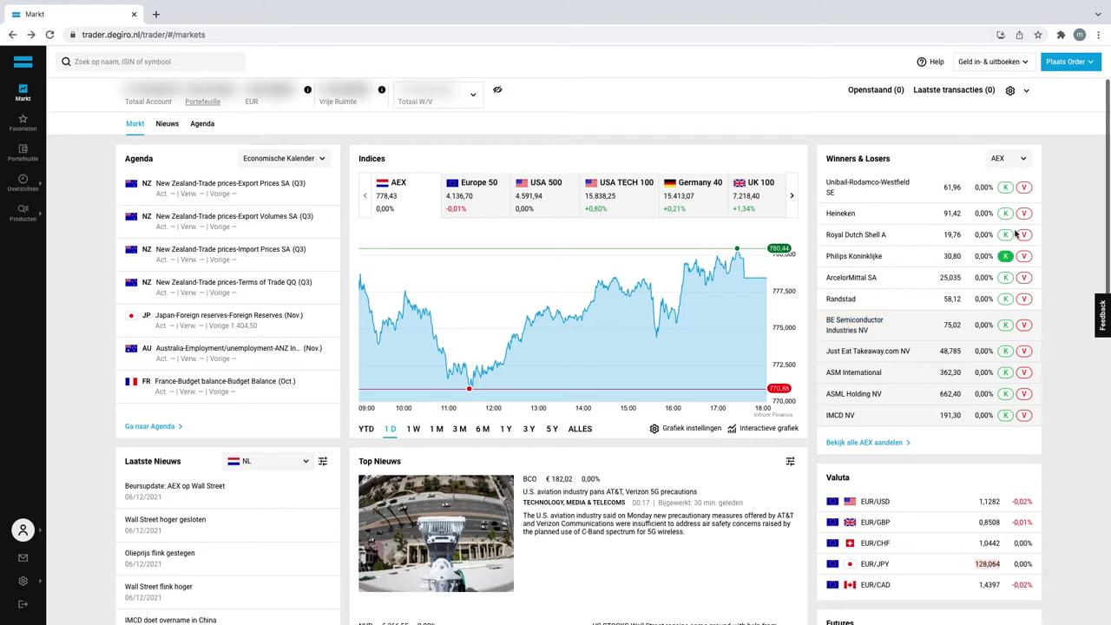
# Switch the Winners & Losers list to the AMX index and back to AEX.
pyautogui.click(1021, 159)
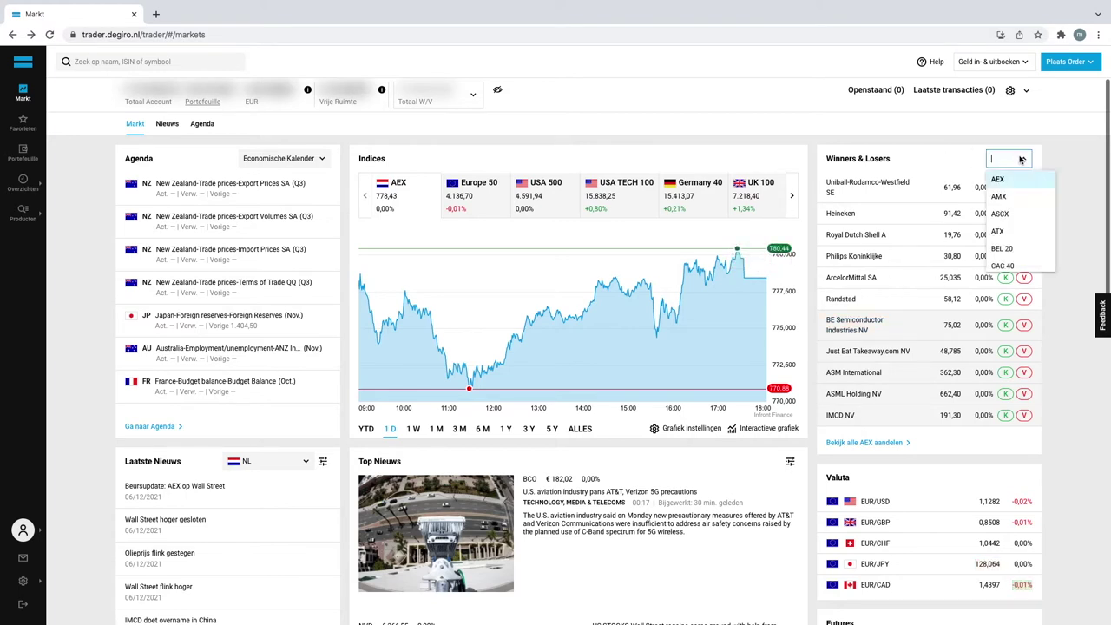
pyautogui.click(1019, 198)
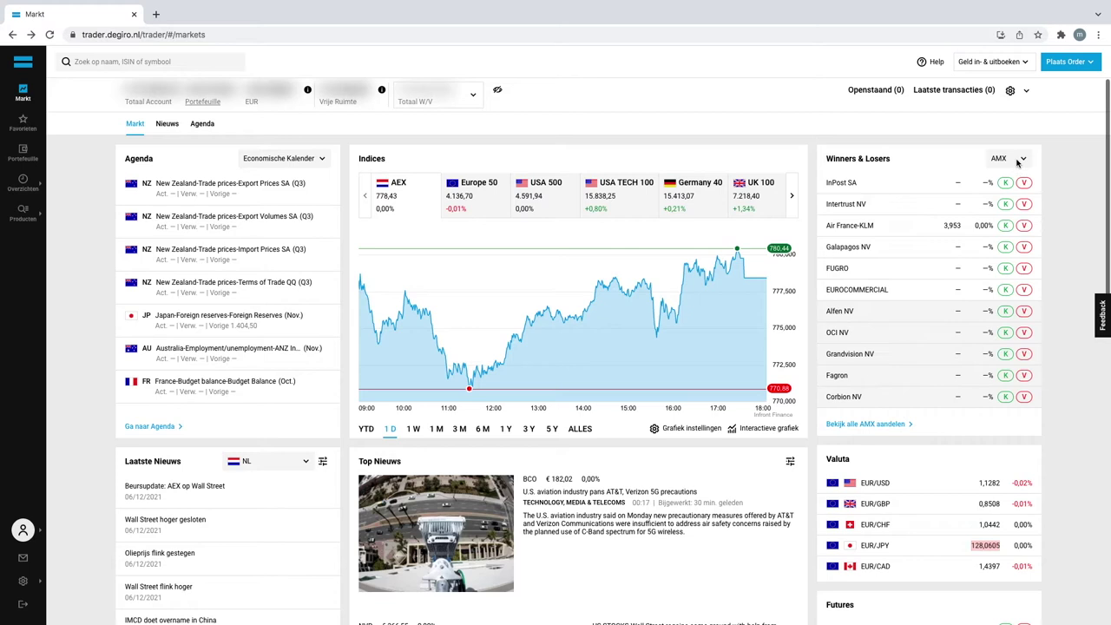
pyautogui.click(1018, 160)
pyautogui.click(1014, 181)
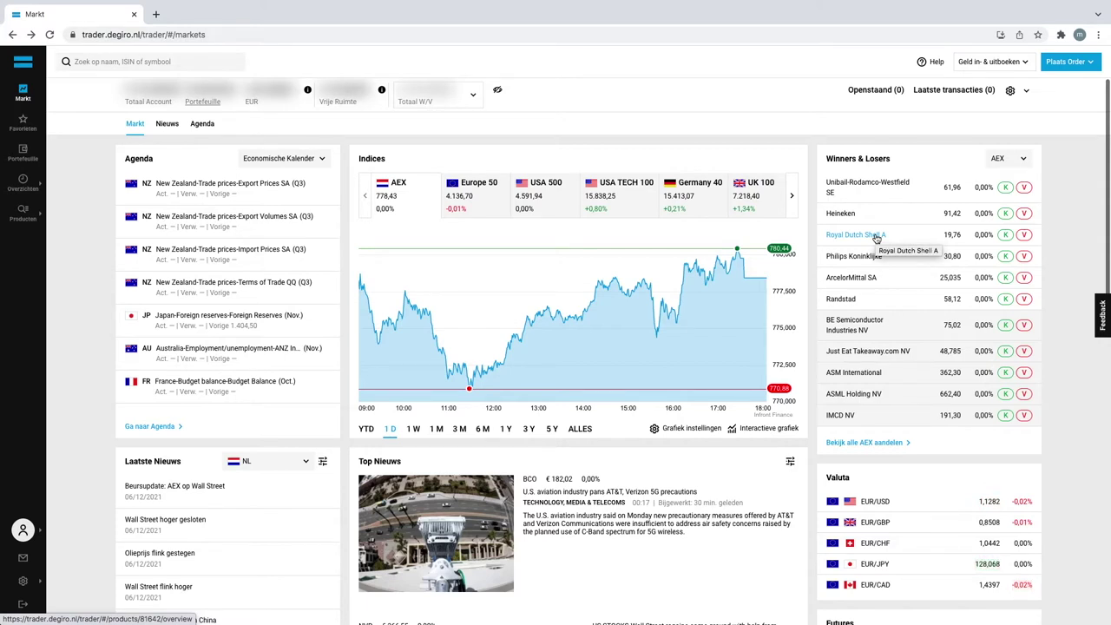
# Open the options of Royal Dutch Shell A and look through the first page of series.
pyautogui.click(875, 235)
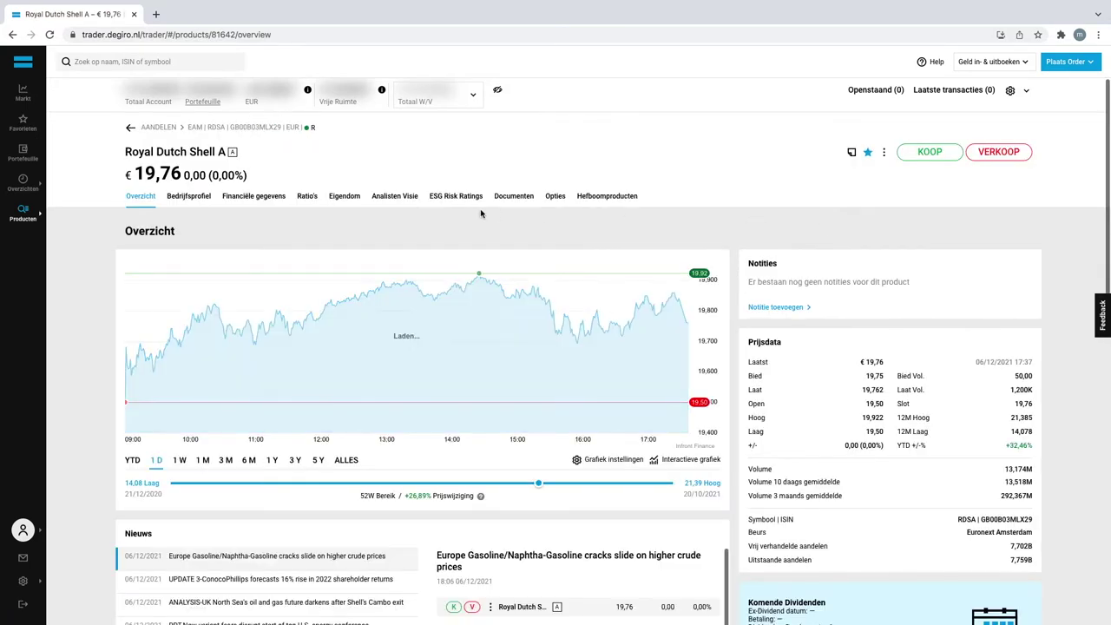
pyautogui.click(556, 199)
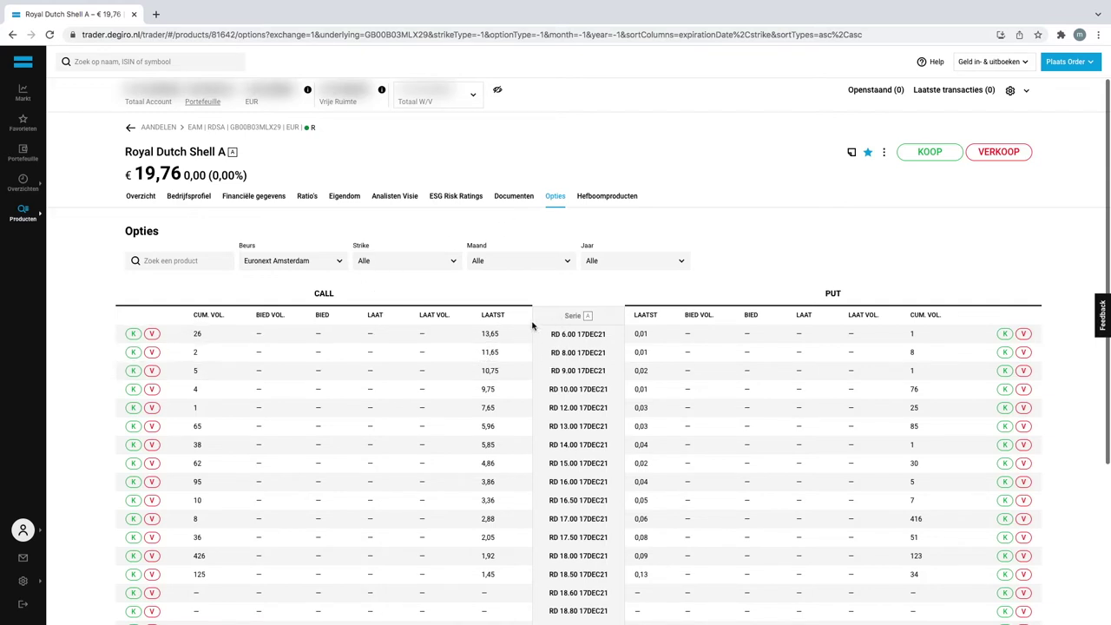
pyautogui.scroll(-3, 564, 330)
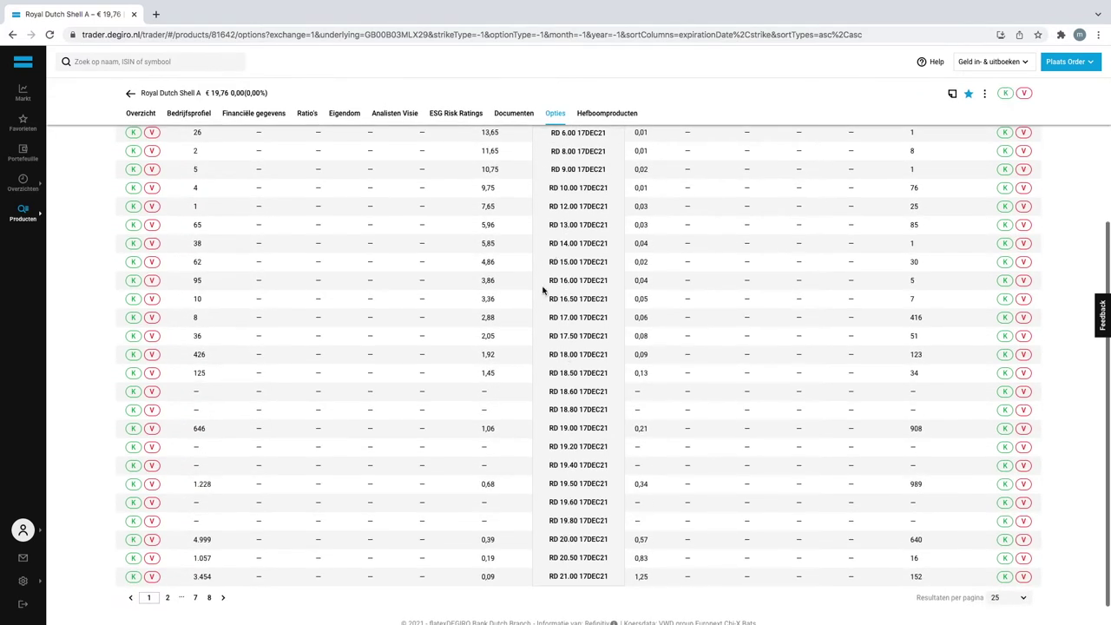
pyautogui.scroll(-1, 575, 261)
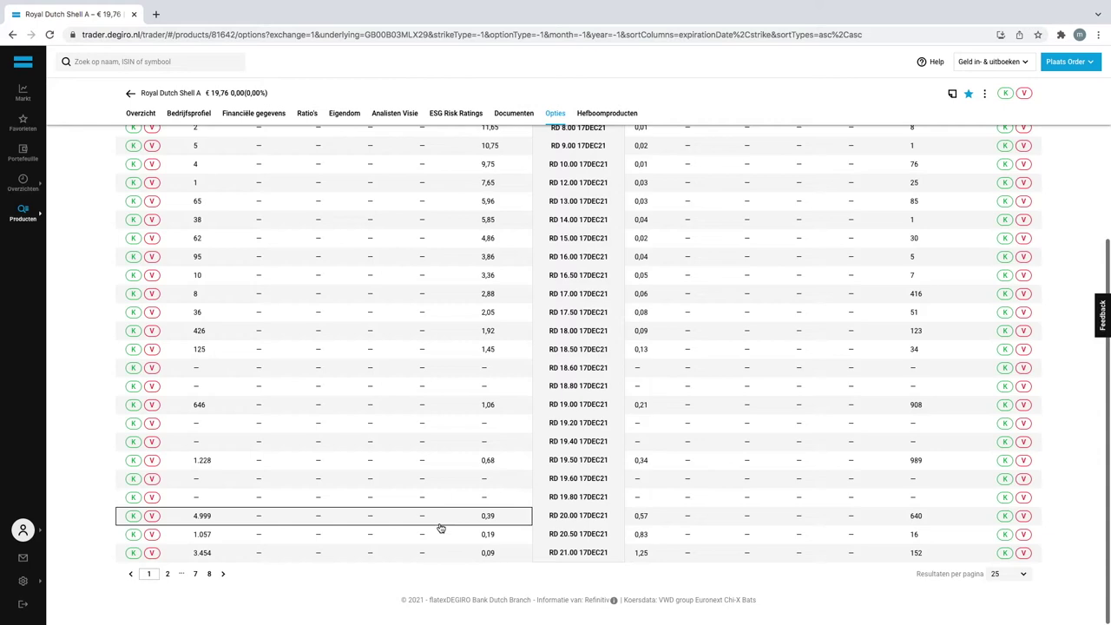
# Go to page 7 of the Shell options and open the call side of series RD 20.00 20DEC24.
pyautogui.click(194, 575)
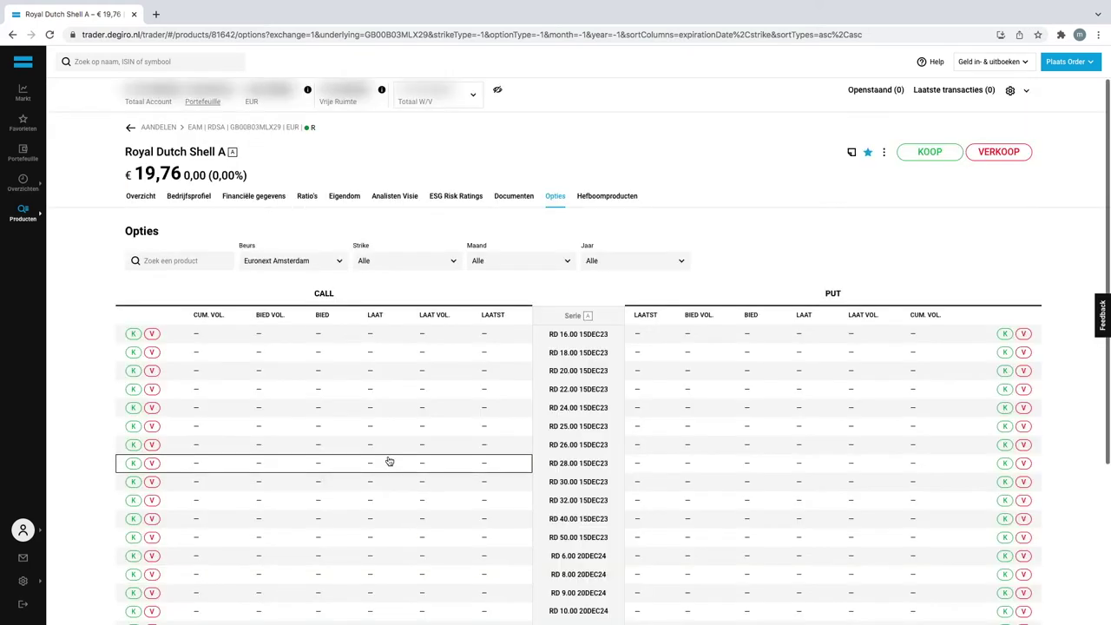
pyautogui.scroll(-5, 387, 459)
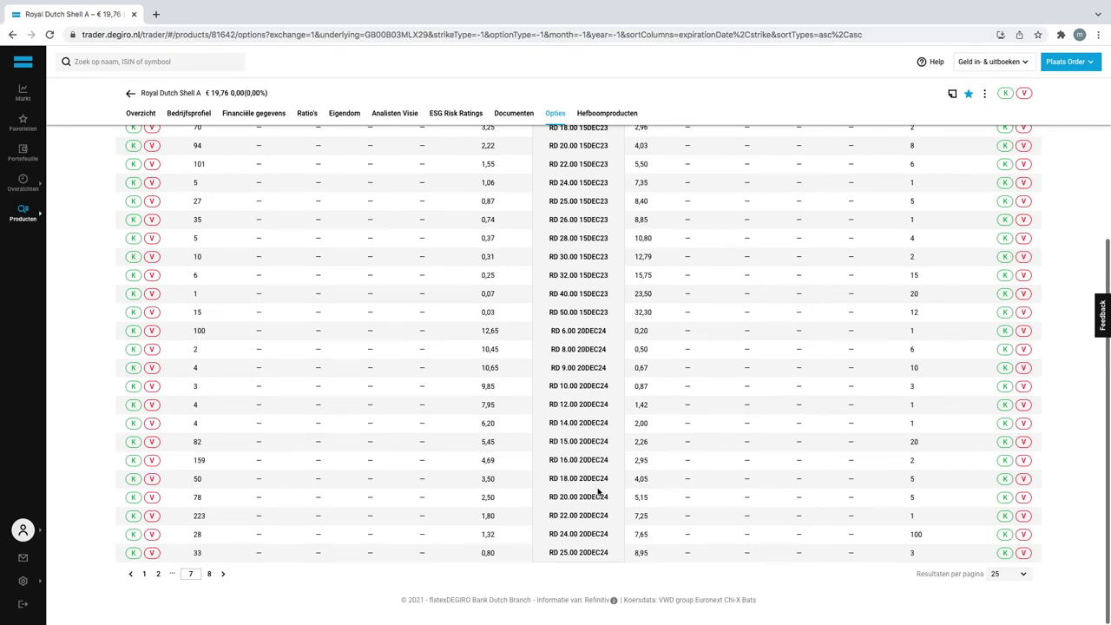
pyautogui.scroll(5, 599, 486)
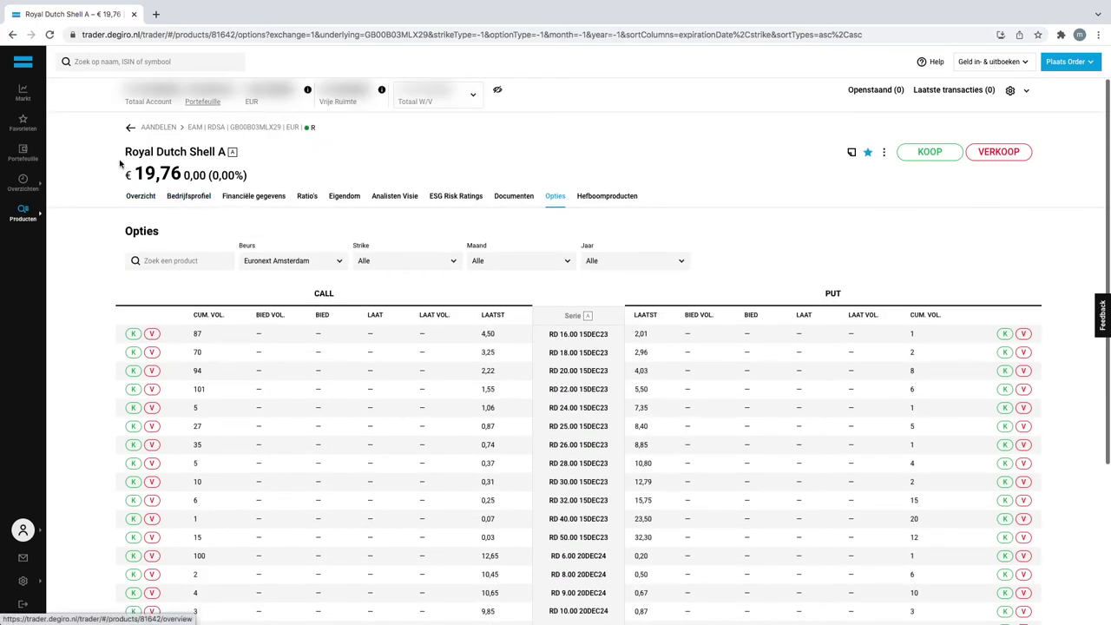
pyautogui.scroll(-5, 132, 203)
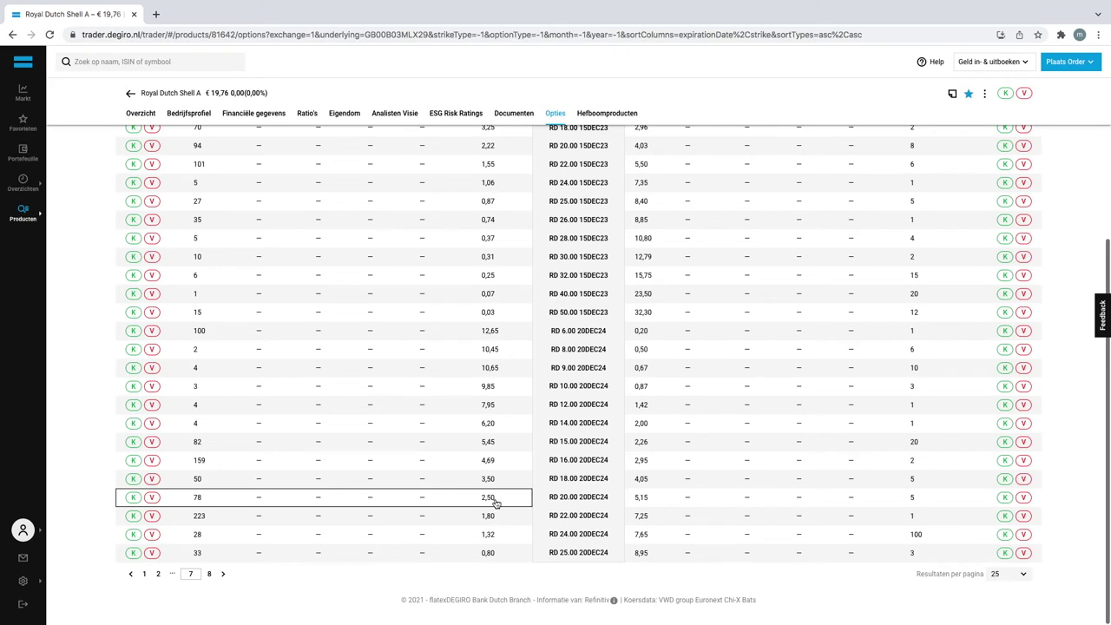
pyautogui.click(493, 499)
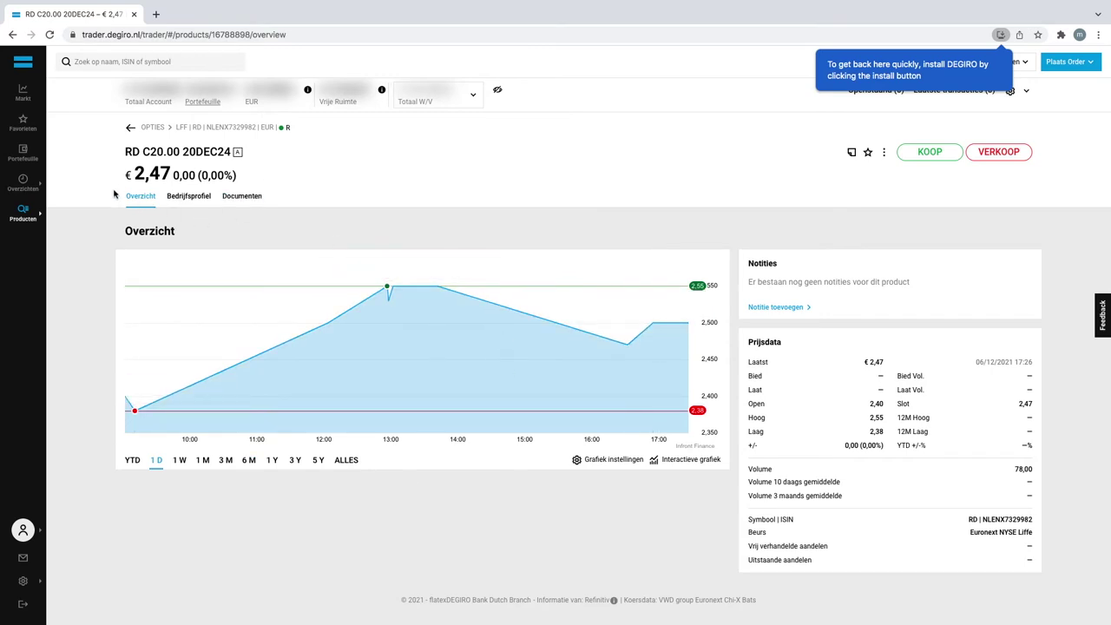
# Return to the Shell options list, check page 8, and reopen the RD 20.00 20DEC24 call from page 7.
pyautogui.click(12, 35)
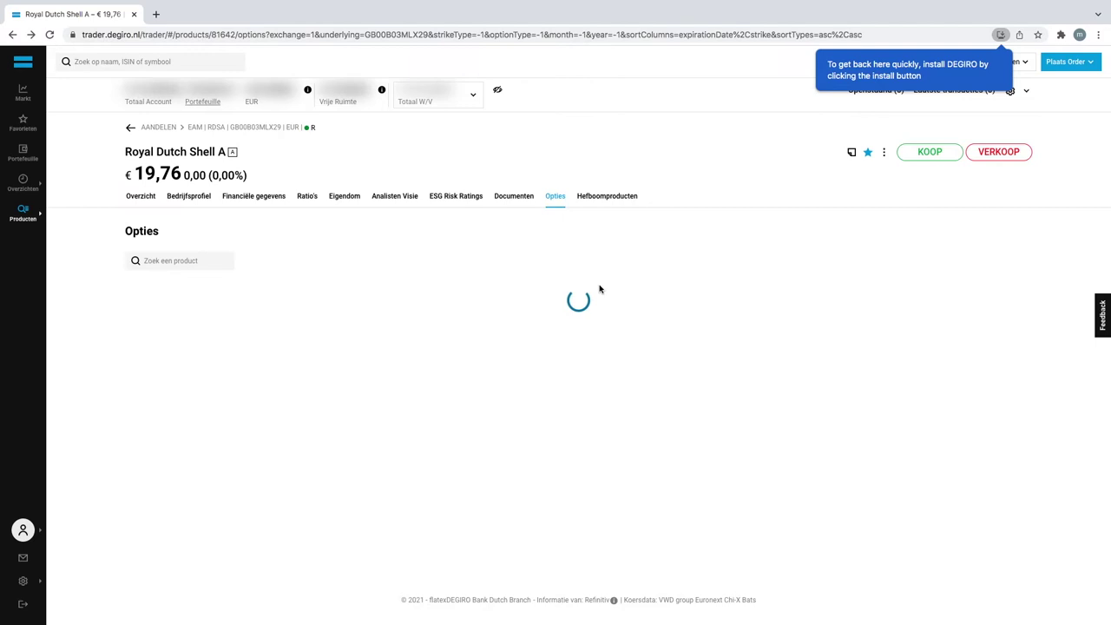
pyautogui.scroll(-5, 449, 449)
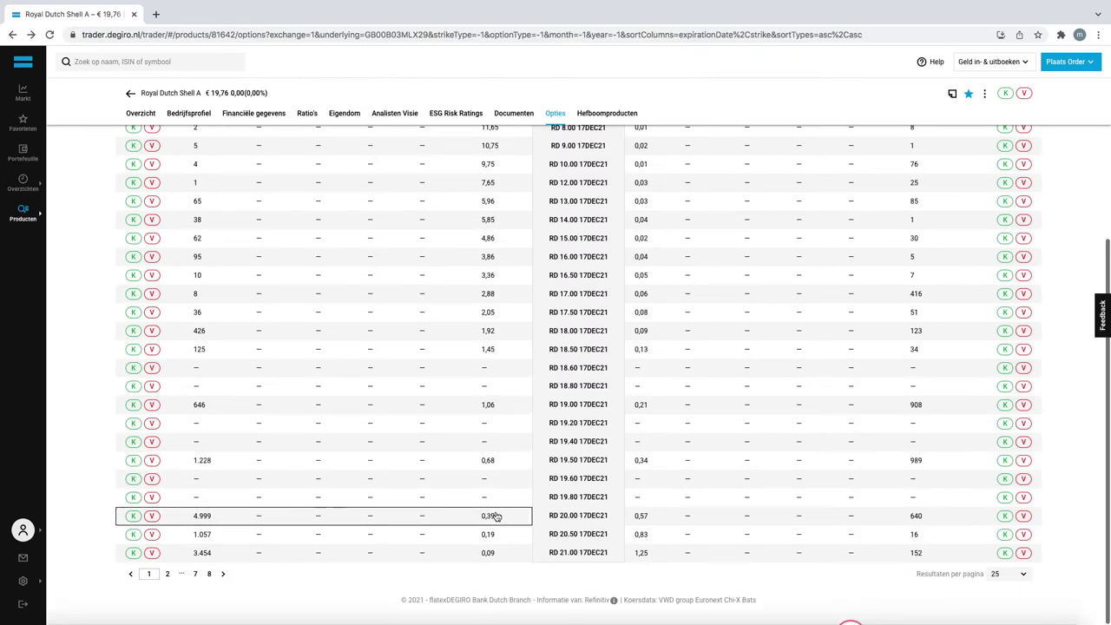
pyautogui.click(211, 575)
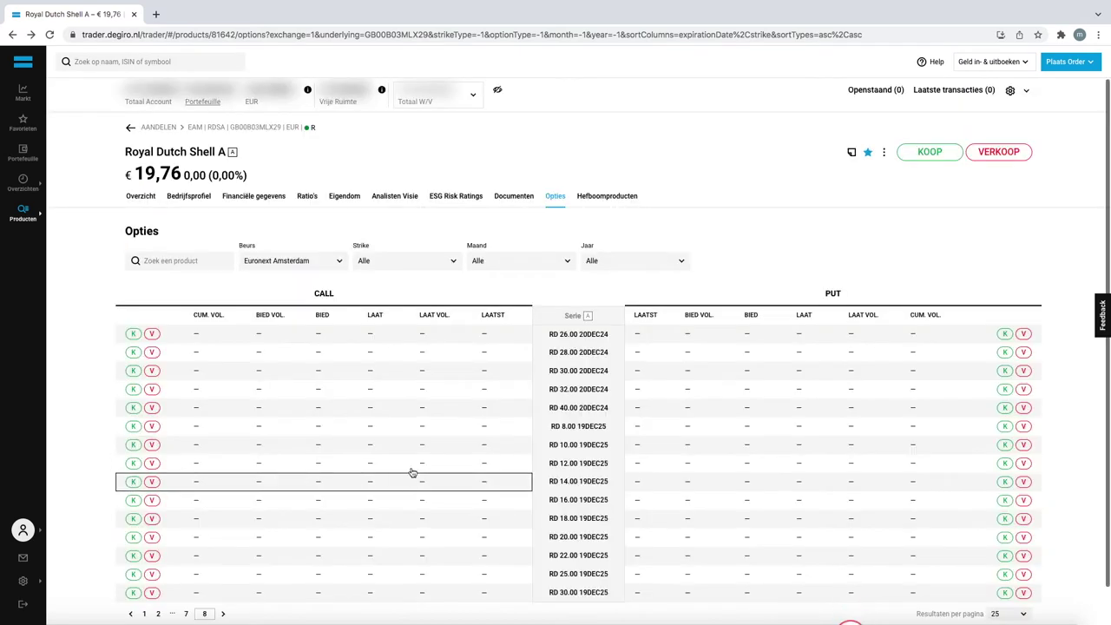
pyautogui.click(131, 613)
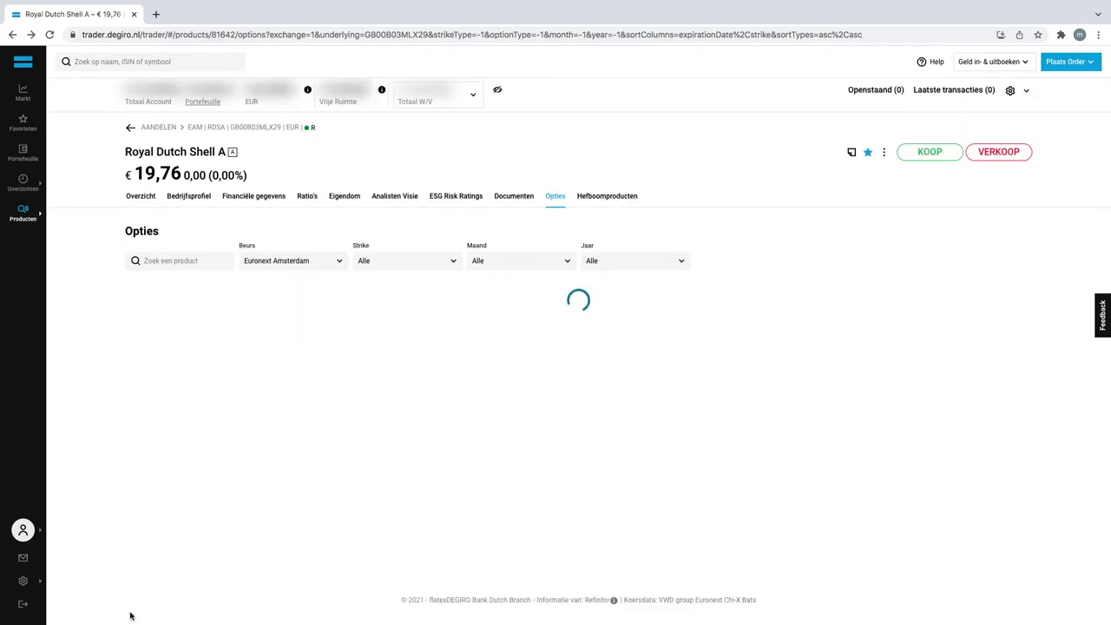
pyautogui.scroll(-5, 384, 498)
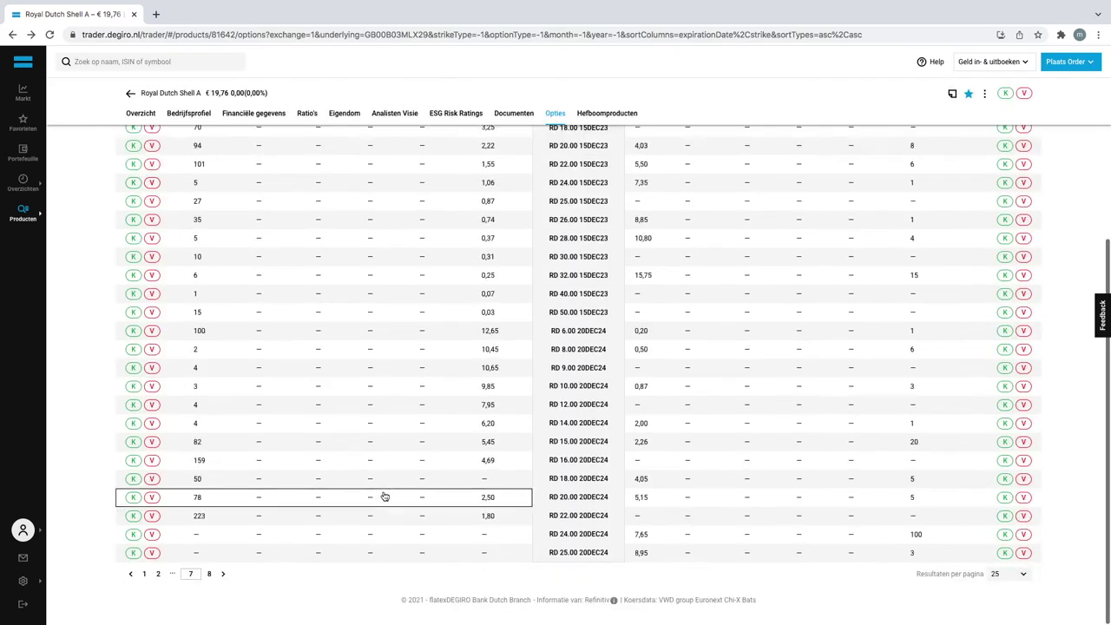
pyautogui.click(501, 509)
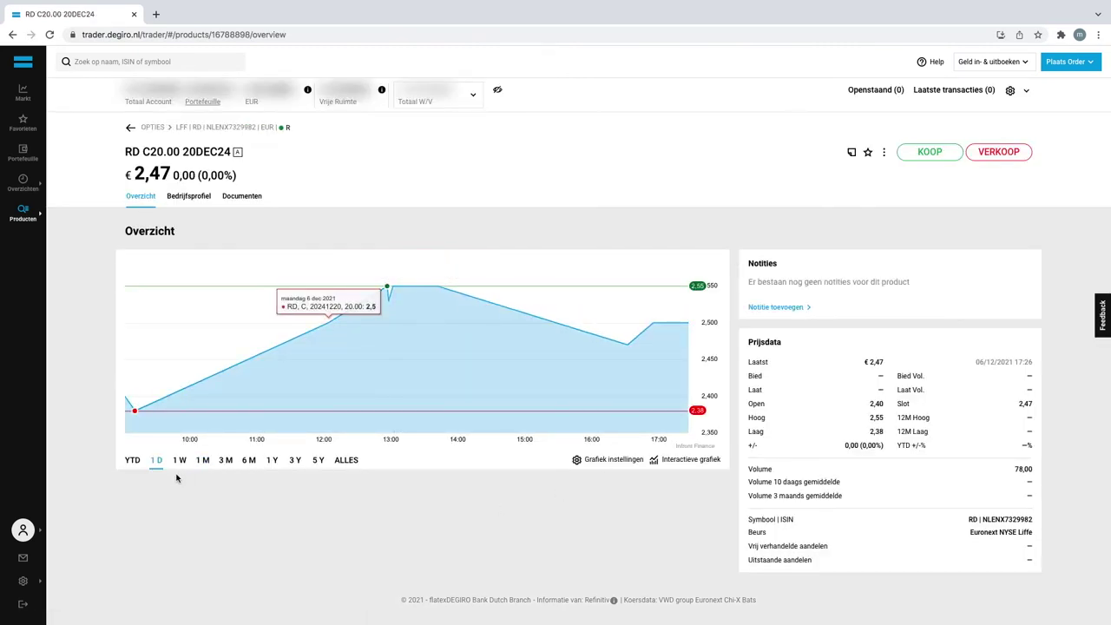
# View the option's price chart over one week, one month, six months and one year.
pyautogui.click(179, 461)
pyautogui.click(200, 464)
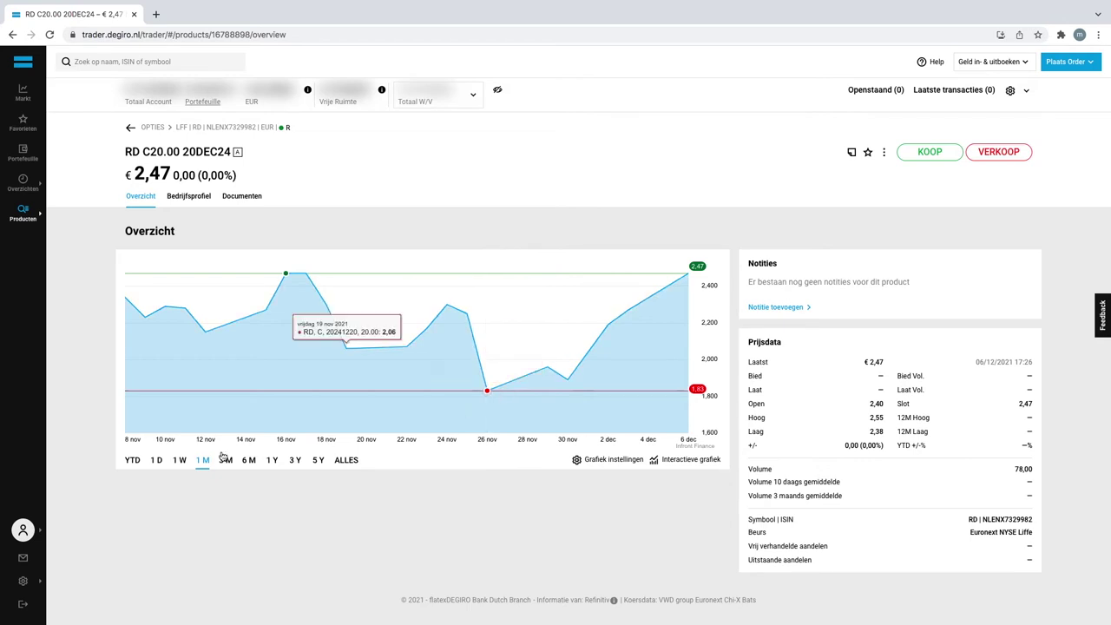
pyautogui.click(248, 460)
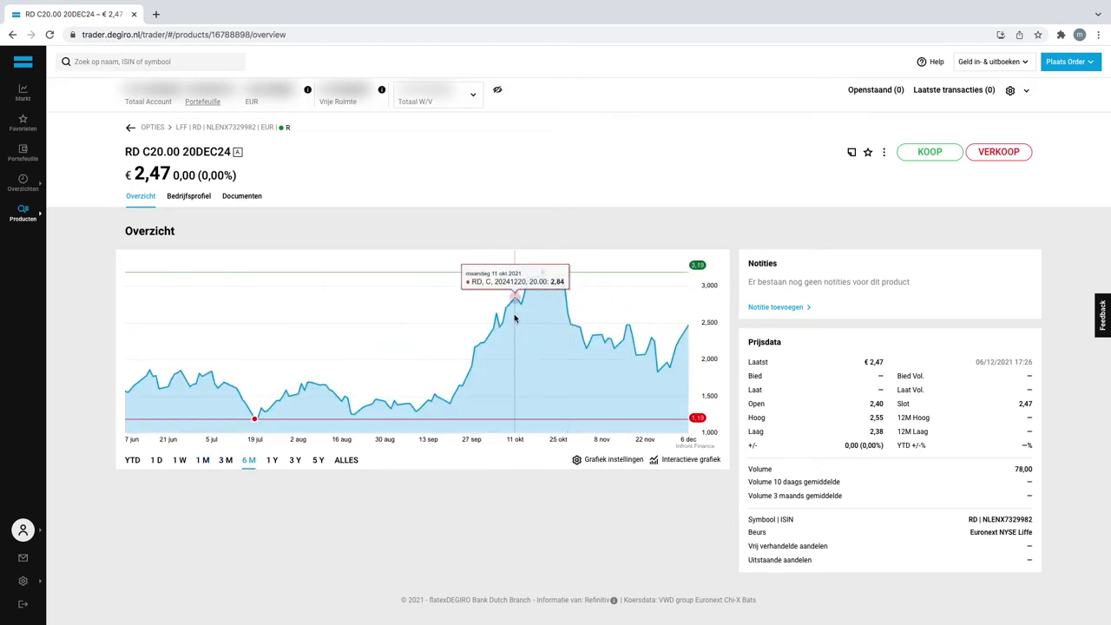
pyautogui.click(272, 460)
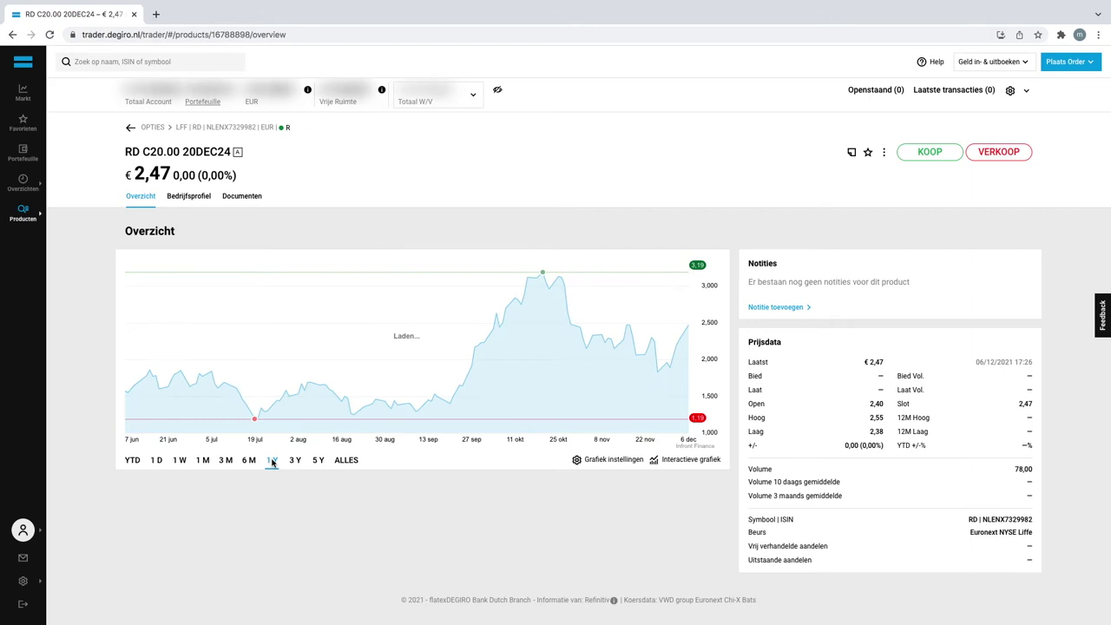
# Fill in a buy limit order for the RD C20.00 20DEC24 option with limit 2,47 and quantity 1.
pyautogui.click(929, 152)
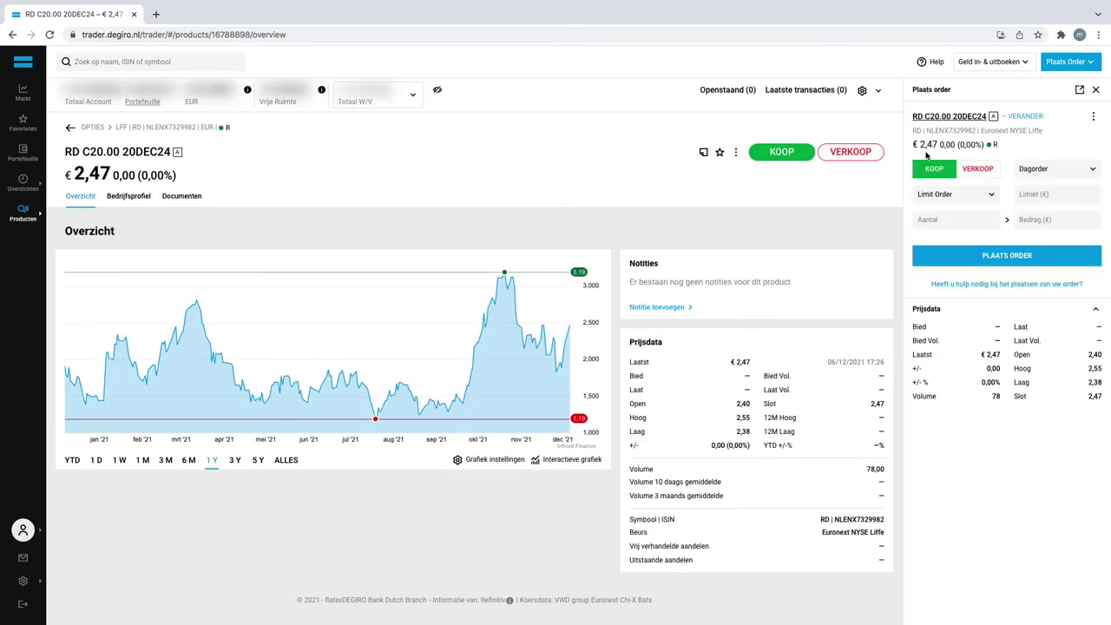
pyautogui.click(974, 199)
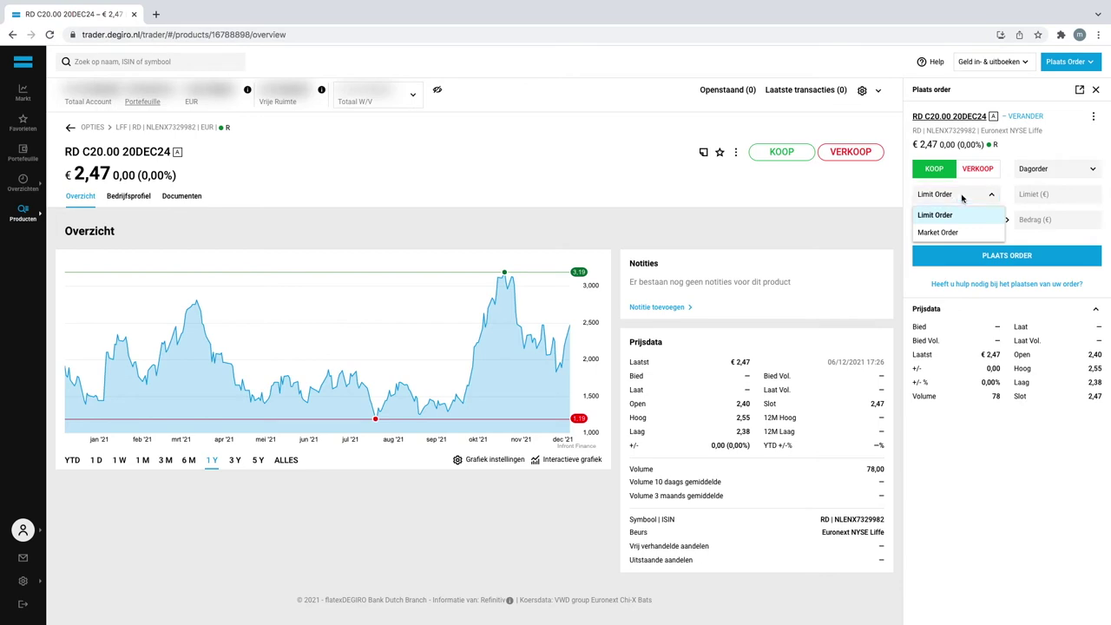
pyautogui.click(954, 194)
pyautogui.click(1049, 195)
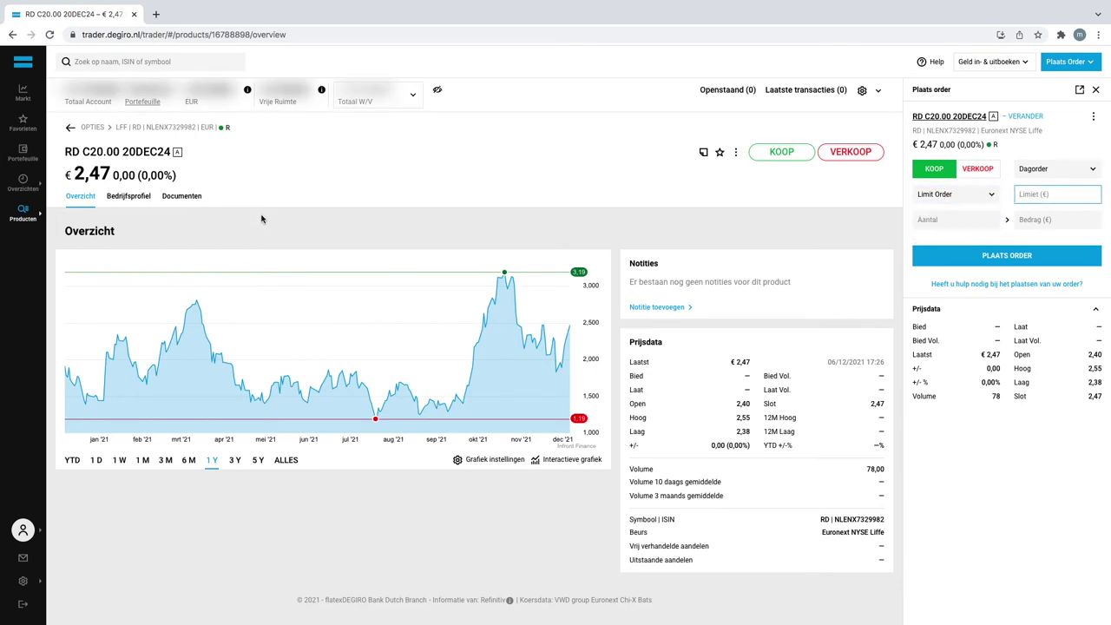
pyautogui.write('2,47')
pyautogui.click(964, 220)
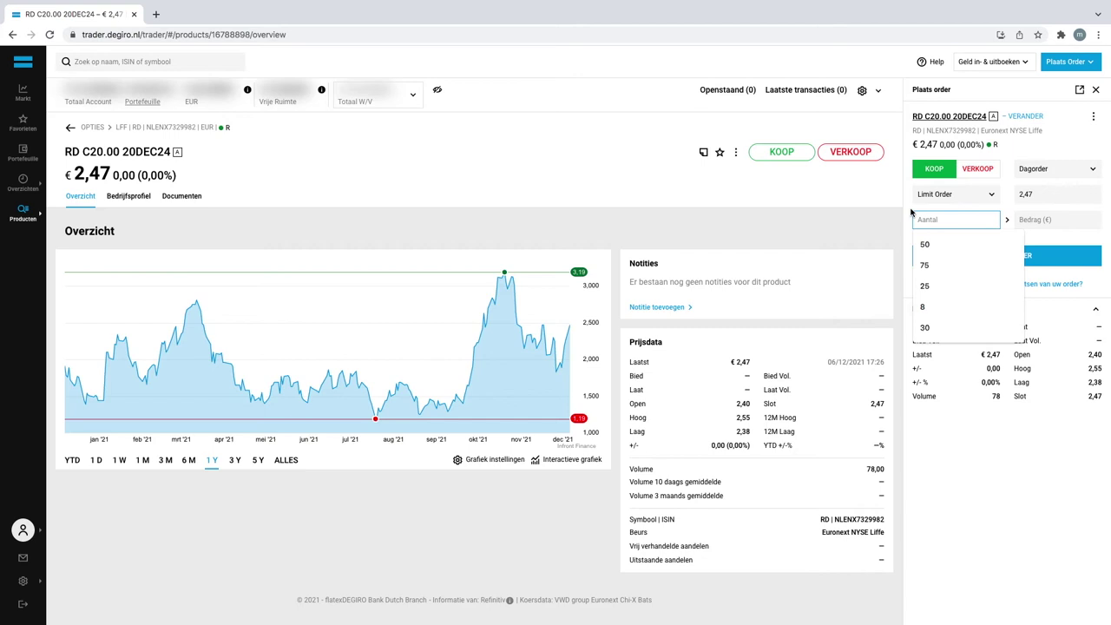
pyautogui.click(911, 212)
pyautogui.click(943, 217)
pyautogui.write('1')
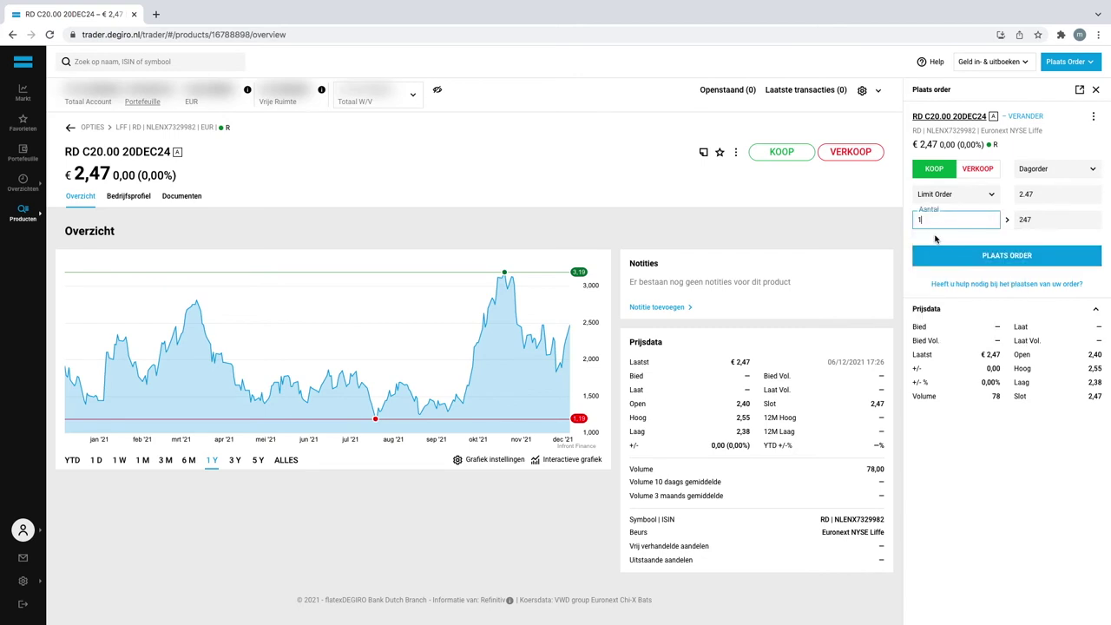
pyautogui.click(925, 239)
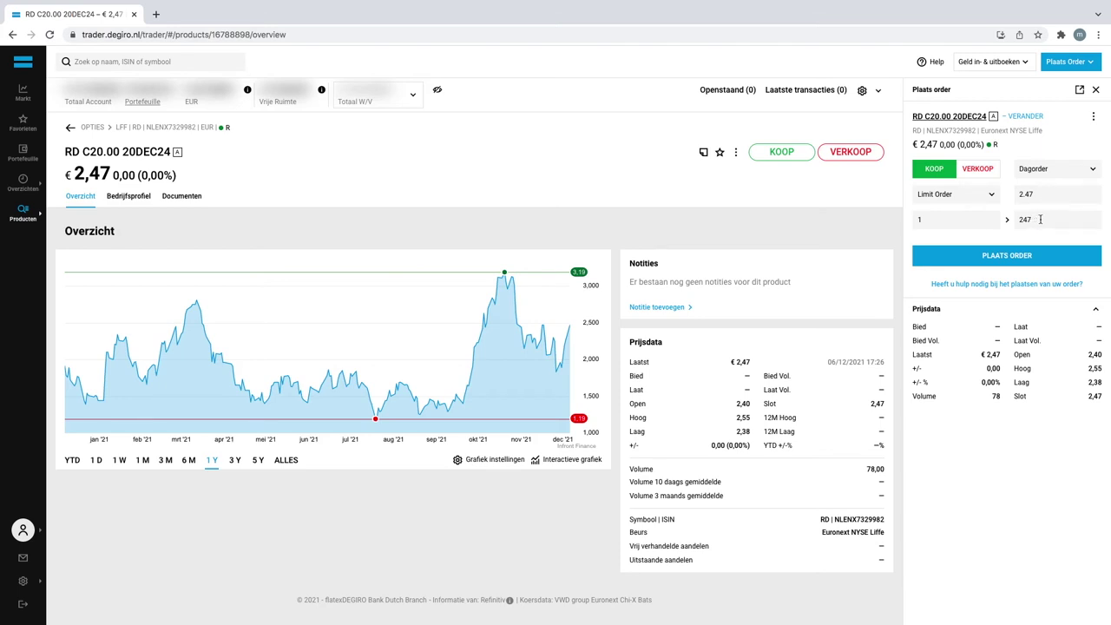
# Submit the buy order for review, check its limit and total amount, and cancel instead of confirming.
pyautogui.click(1017, 258)
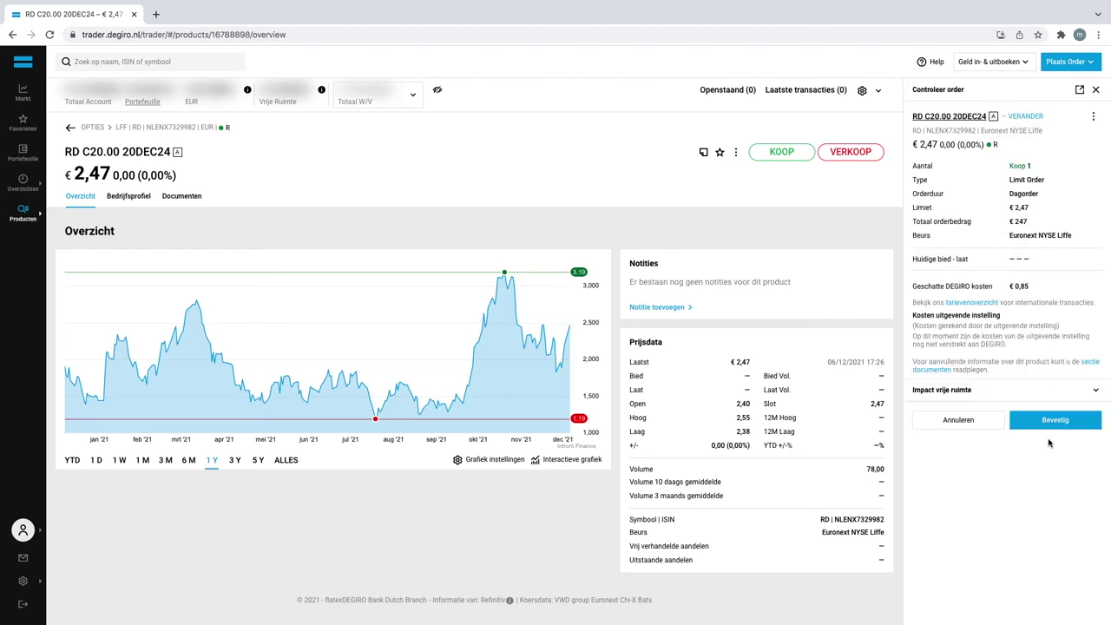
pyautogui.moveTo(1029, 207); pyautogui.dragTo(1009, 208)
pyautogui.click(1045, 225)
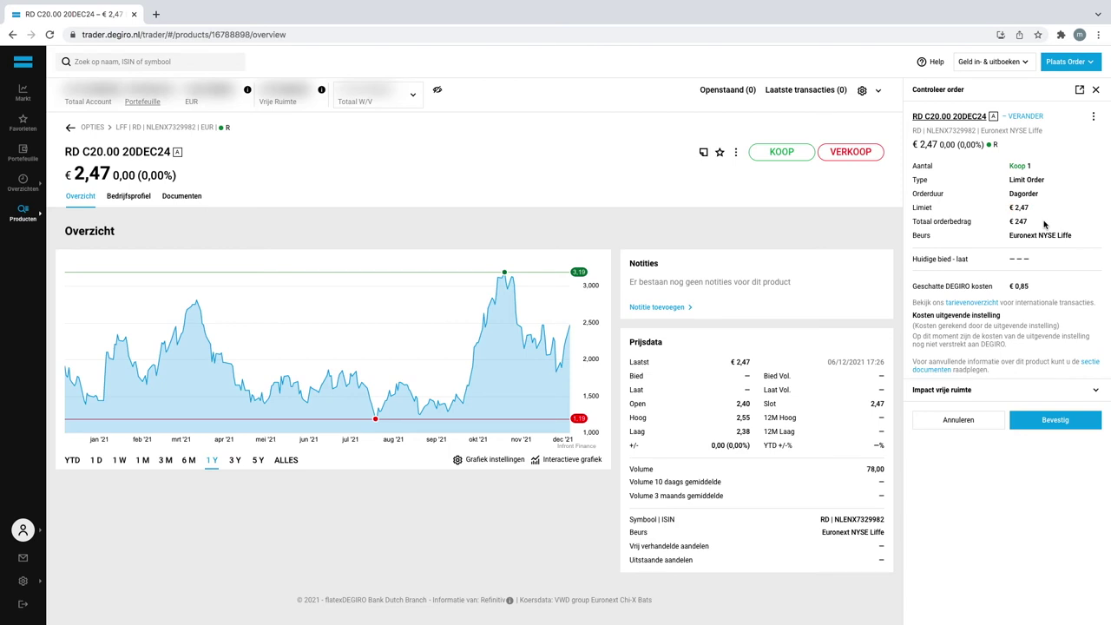
pyautogui.click(976, 421)
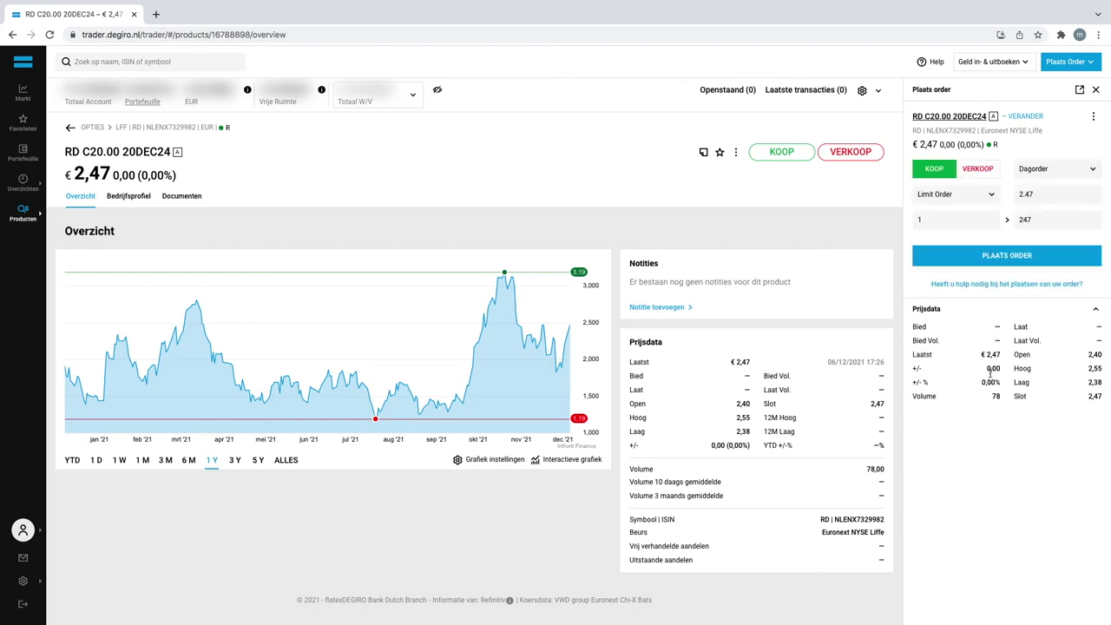
# Switch the order to a sell order and check the option's current price, limit and quantity.
pyautogui.click(989, 170)
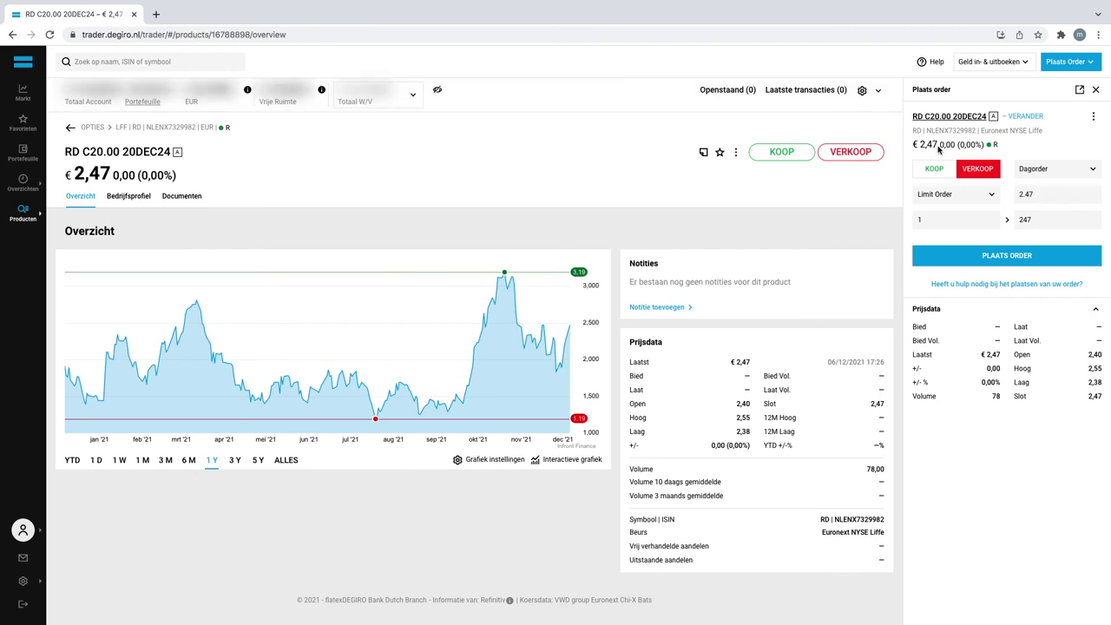
pyautogui.moveTo(934, 147); pyautogui.dragTo(915, 145)
pyautogui.click(936, 145)
pyautogui.click(1049, 196)
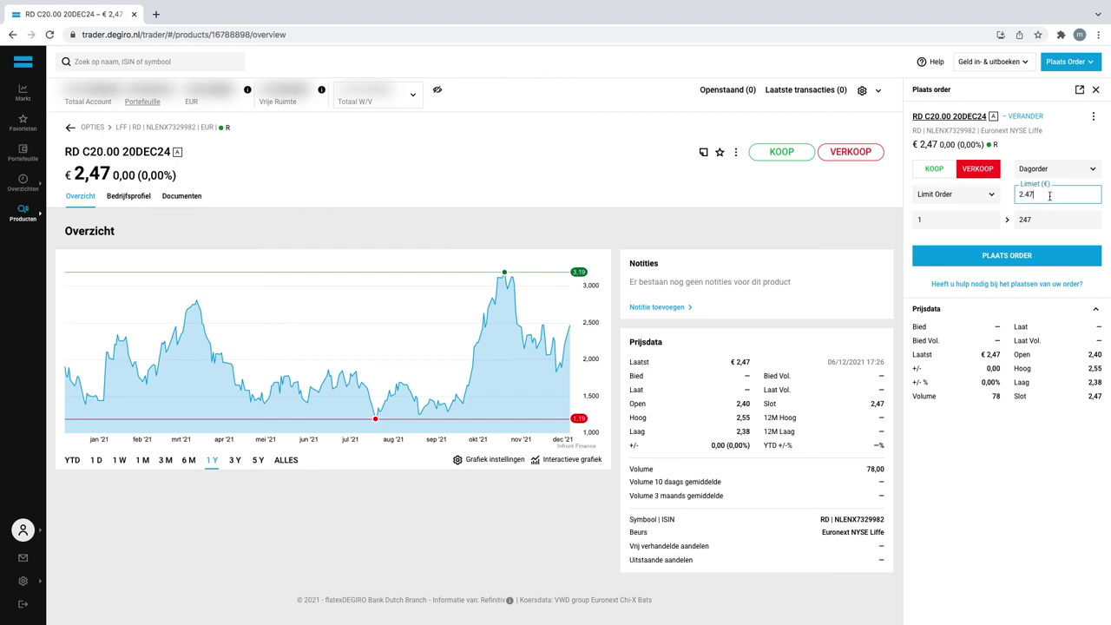
pyautogui.click(940, 222)
# Submit the sell order for review, then close the order form without confirming the order.
pyautogui.click(990, 258)
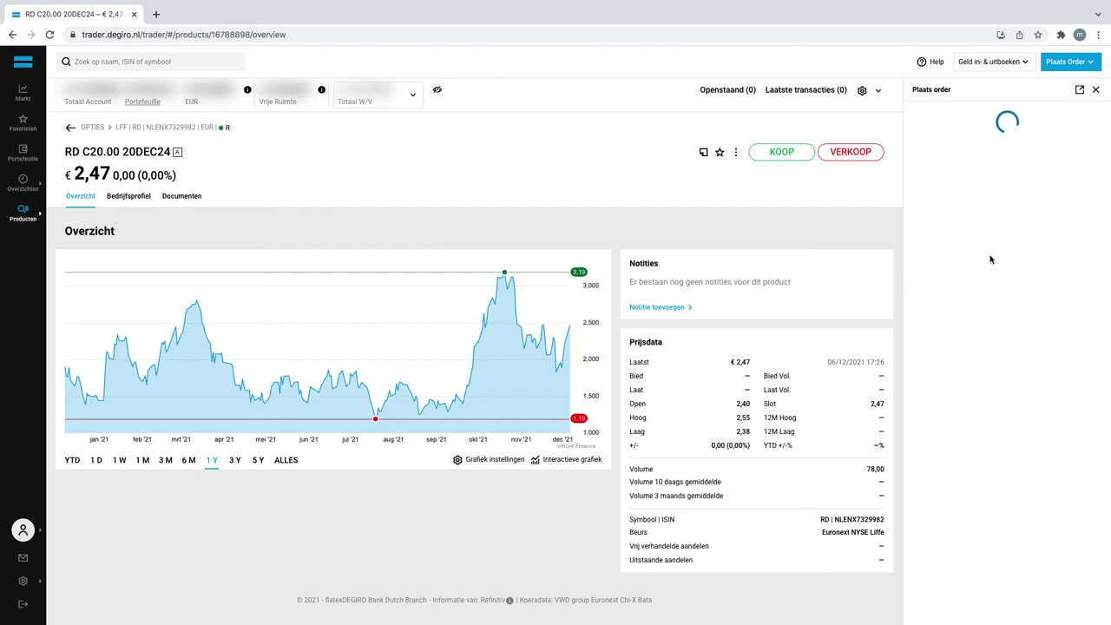
pyautogui.click(958, 455)
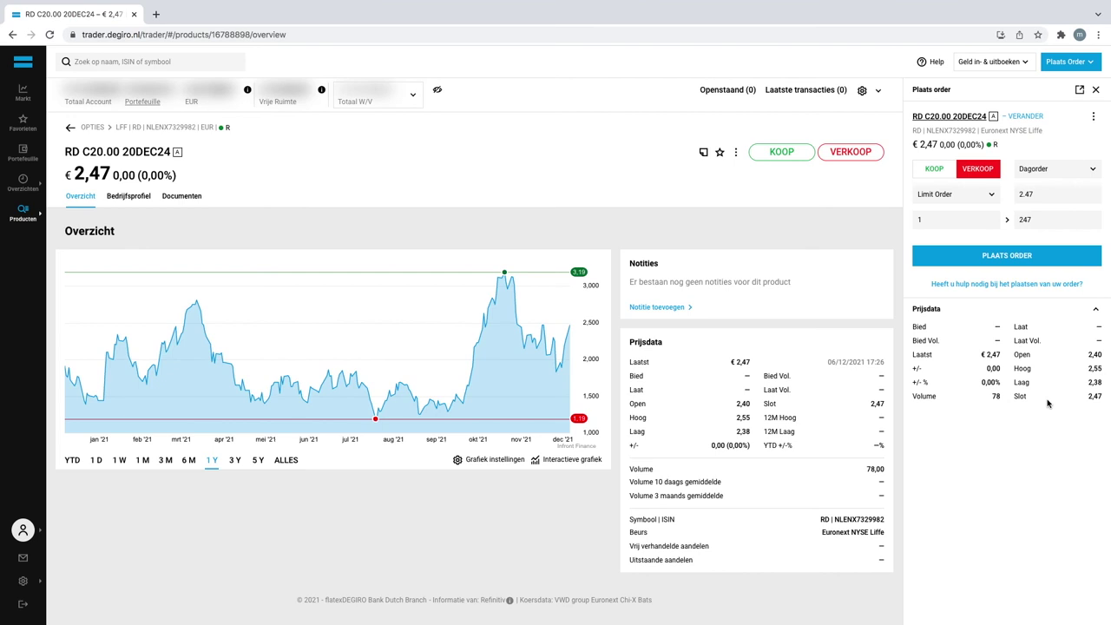
pyautogui.click(1096, 90)
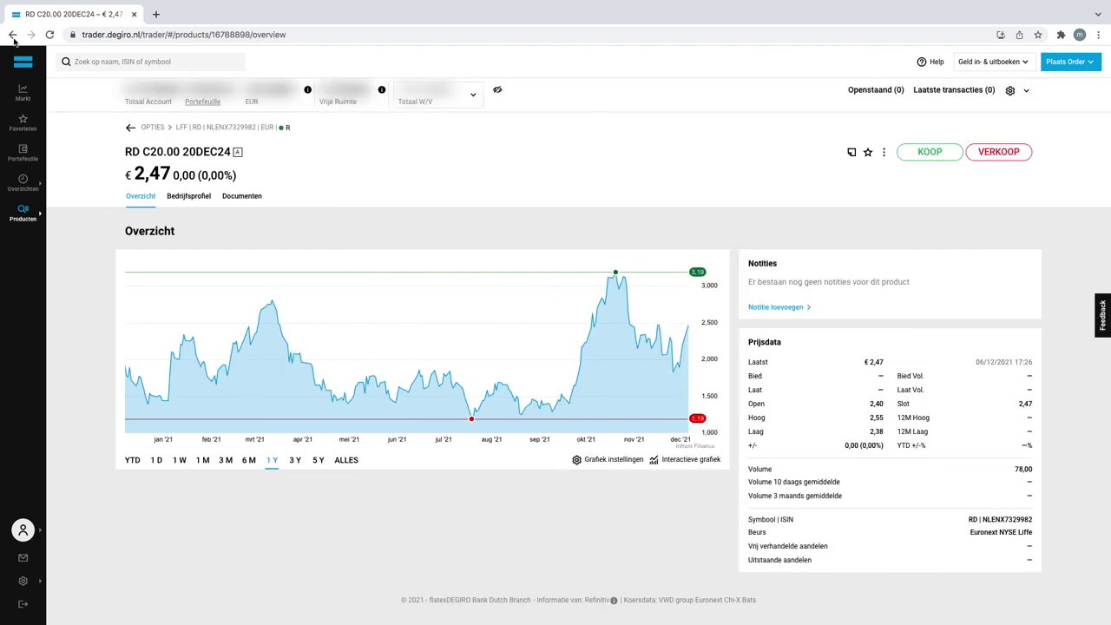
# Return to the Royal Dutch Shell A options list and look through the option series on page 2.
pyautogui.click(13, 36)
pyautogui.scroll(-3, 285, 304)
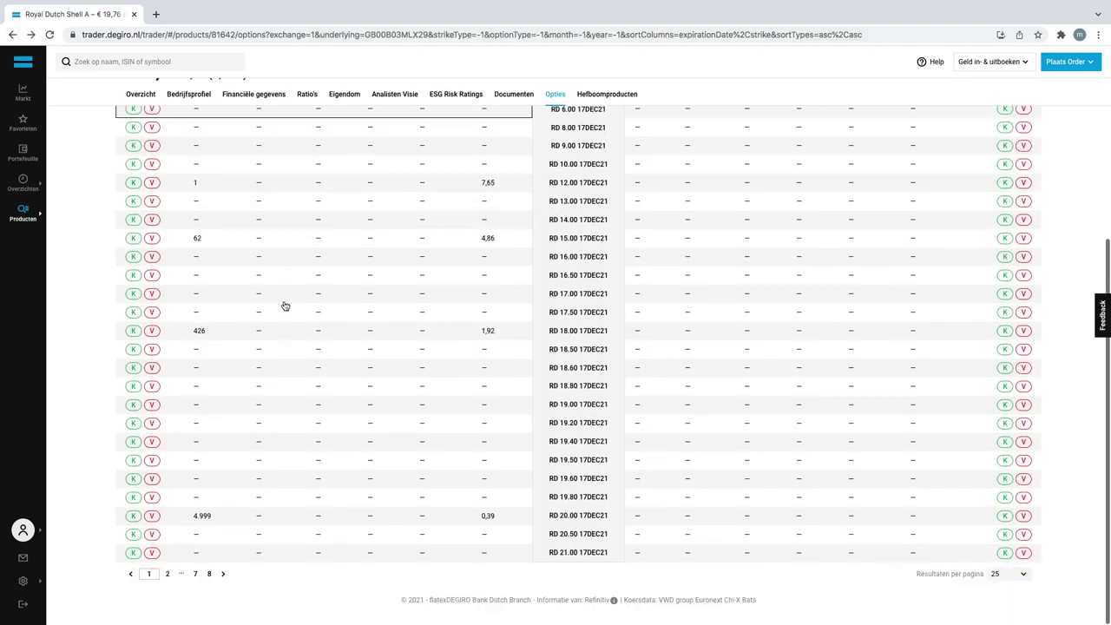
pyautogui.click(168, 576)
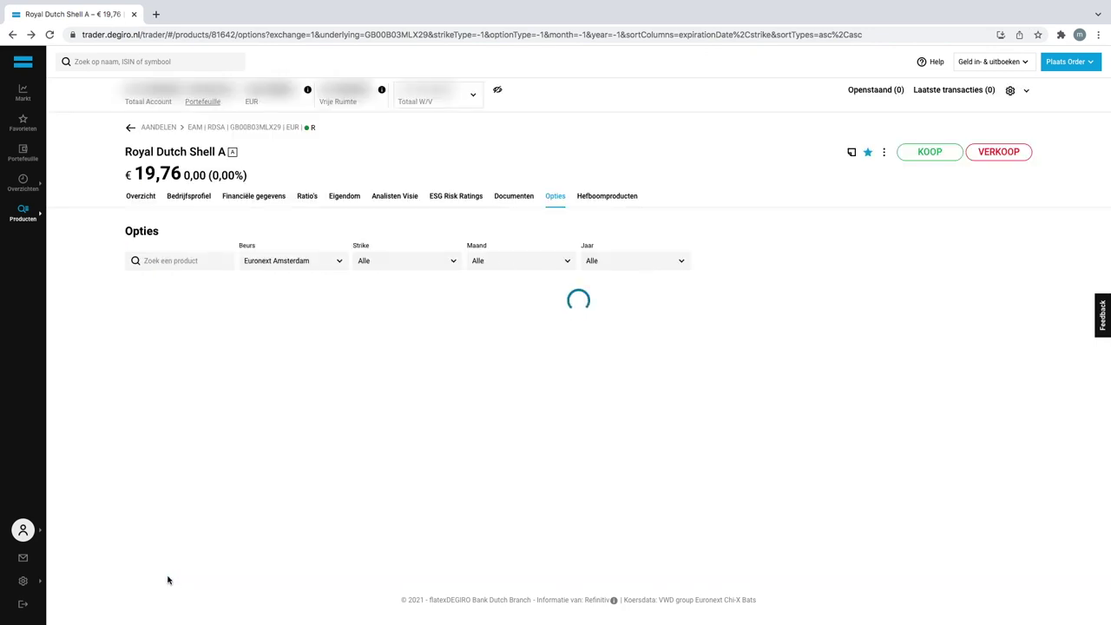
pyautogui.scroll(-5, 425, 460)
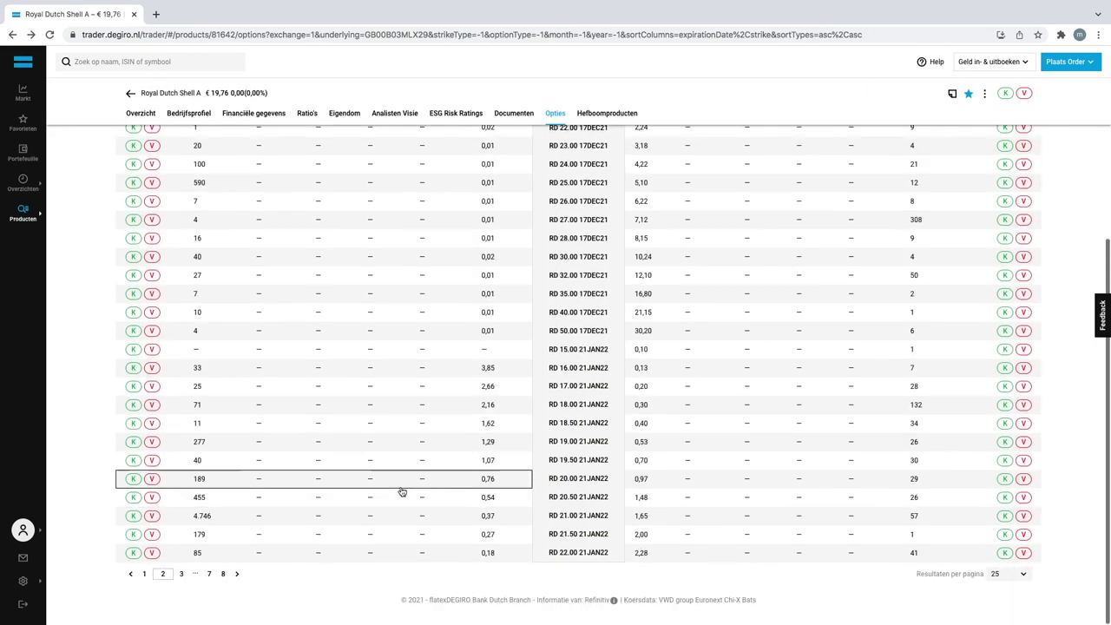
pyautogui.scroll(3, 401, 492)
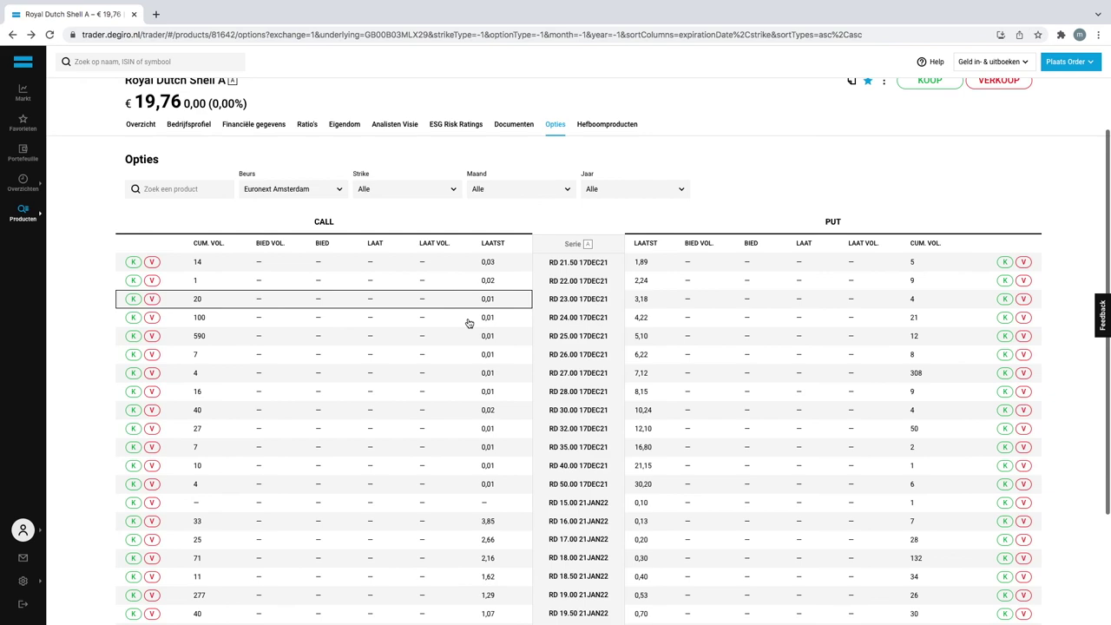
# Open the RD C20.00 18MAR22 call option from page 3 of the options list, and go to the market overview after viewing it.
pyautogui.scroll(-5, 468, 323)
pyautogui.click(184, 576)
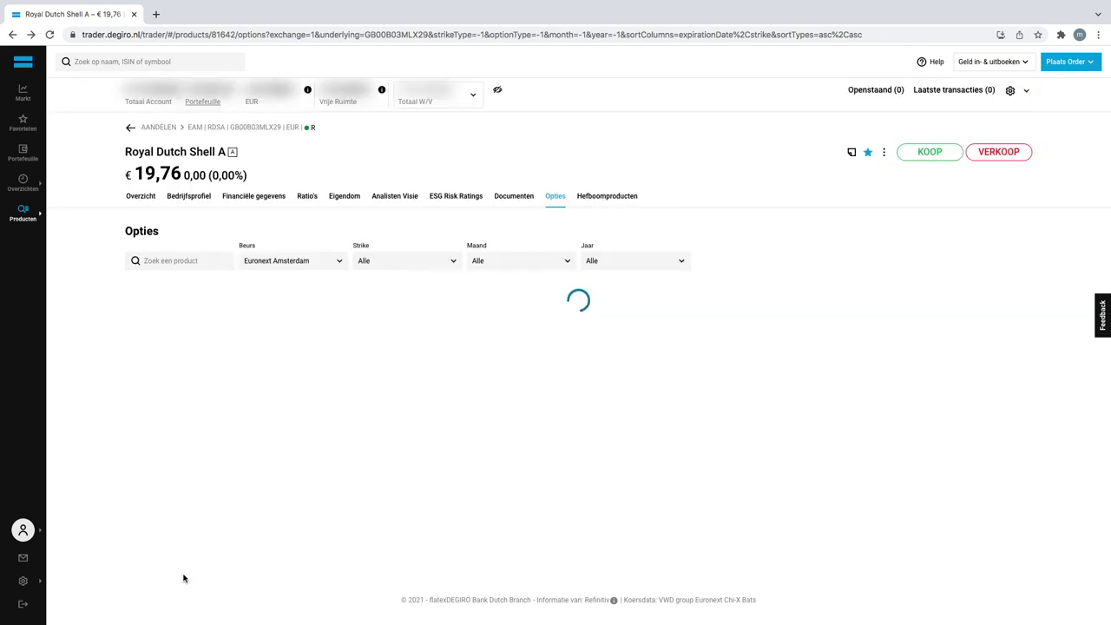
pyautogui.scroll(-5, 347, 397)
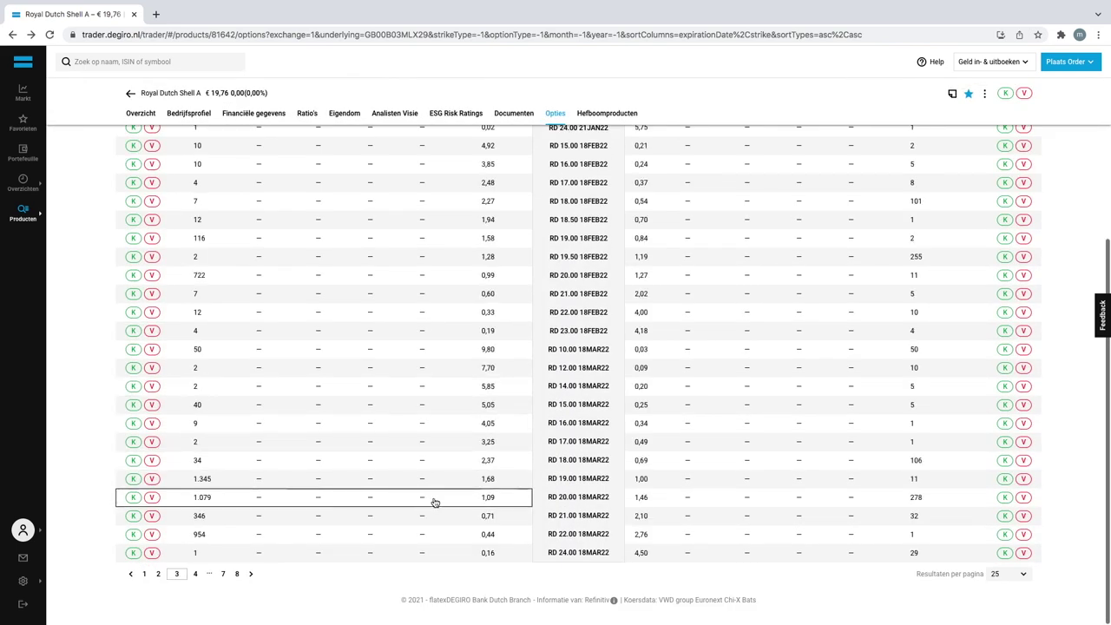
pyautogui.click(483, 506)
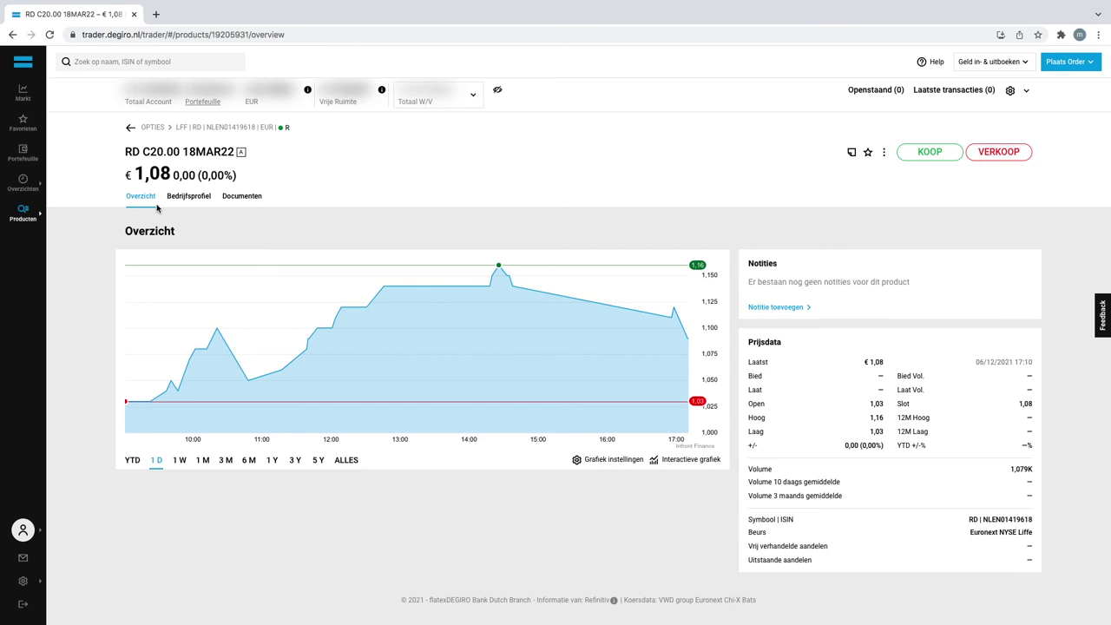
pyautogui.click(22, 95)
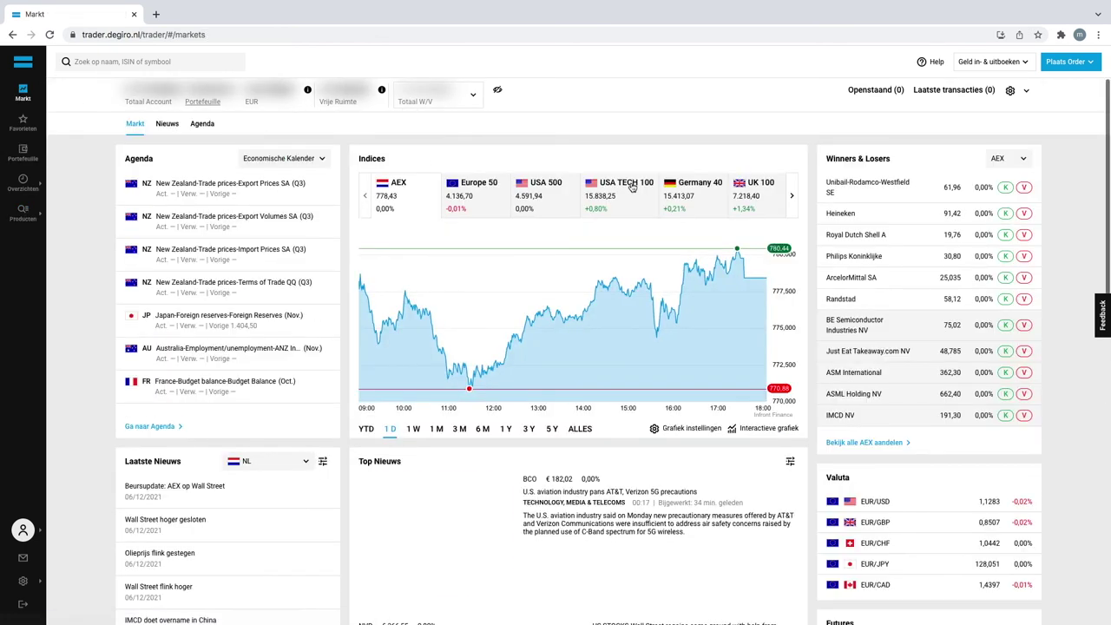